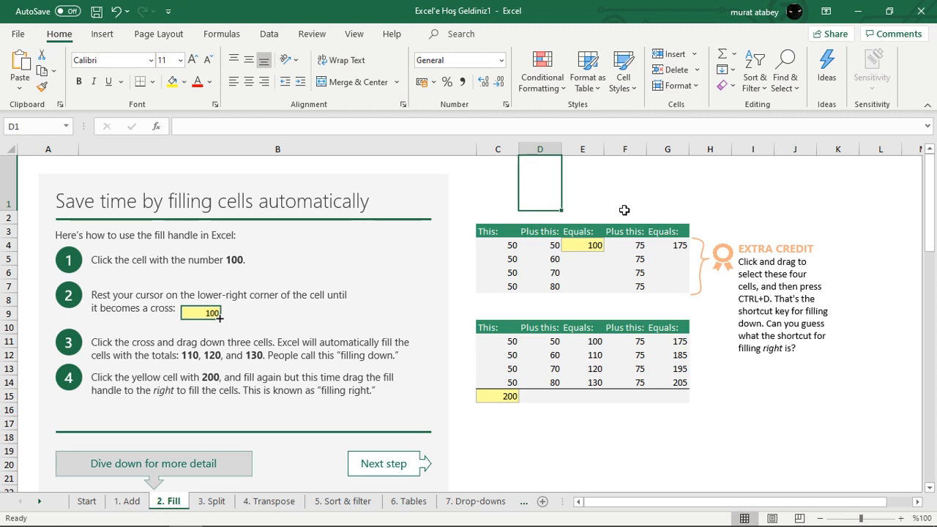
Step: Fill the SUM formula in E4 down through E7 and check the copied formula in E5
left_click(577, 247)
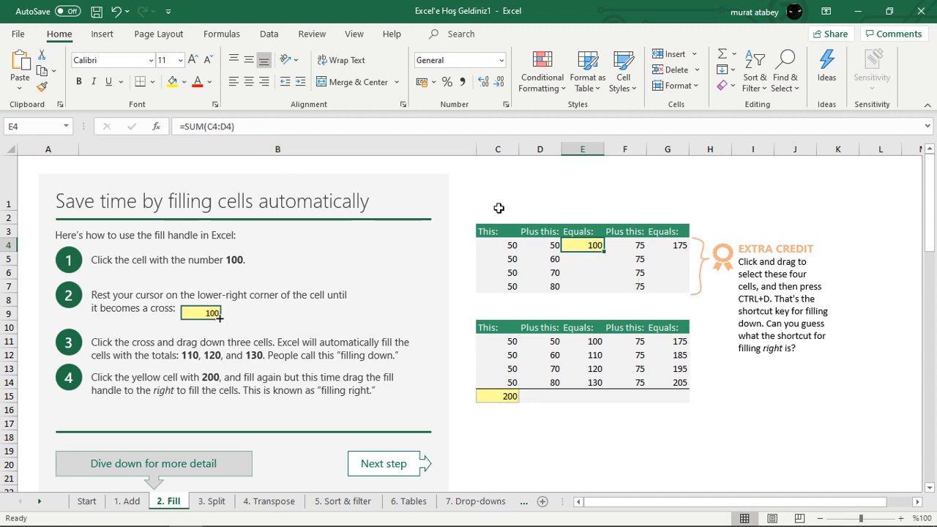
double_click(582, 247)
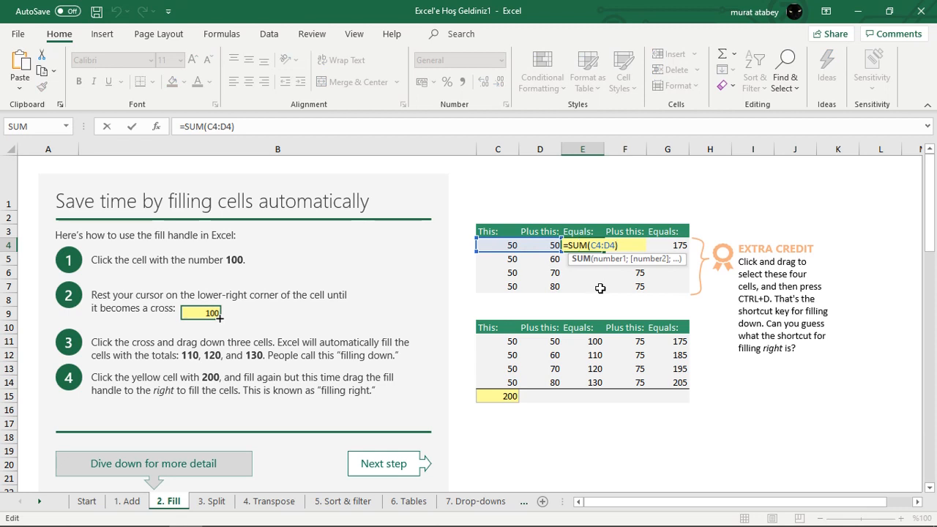
key("Escape")
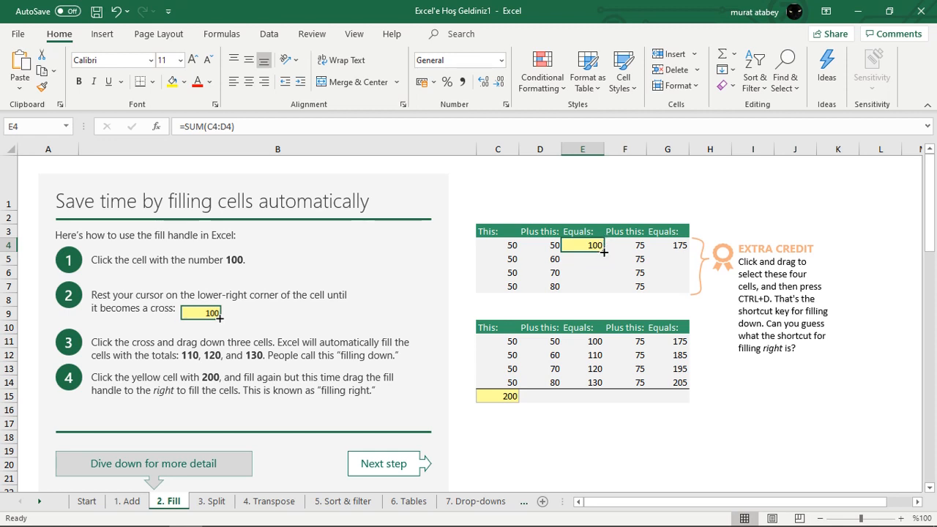
left_click_drag(604, 252, 604, 289)
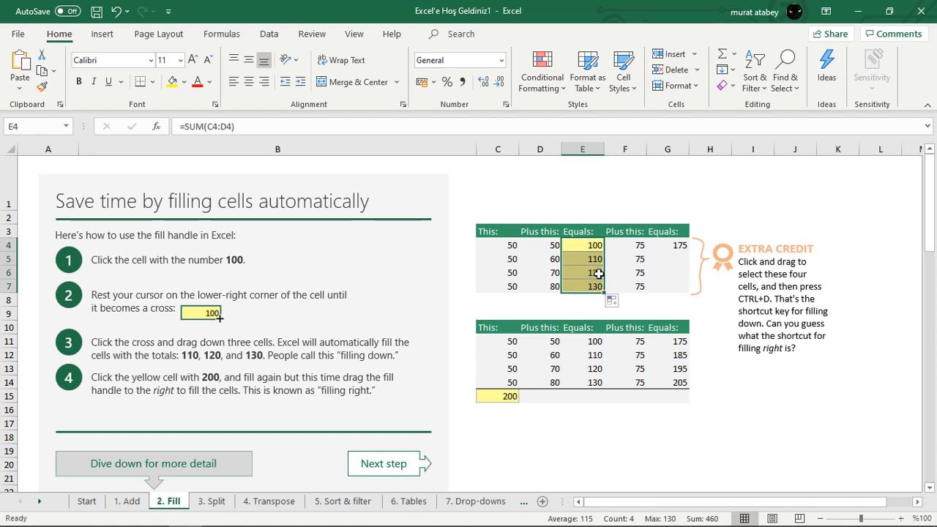
left_click(593, 261)
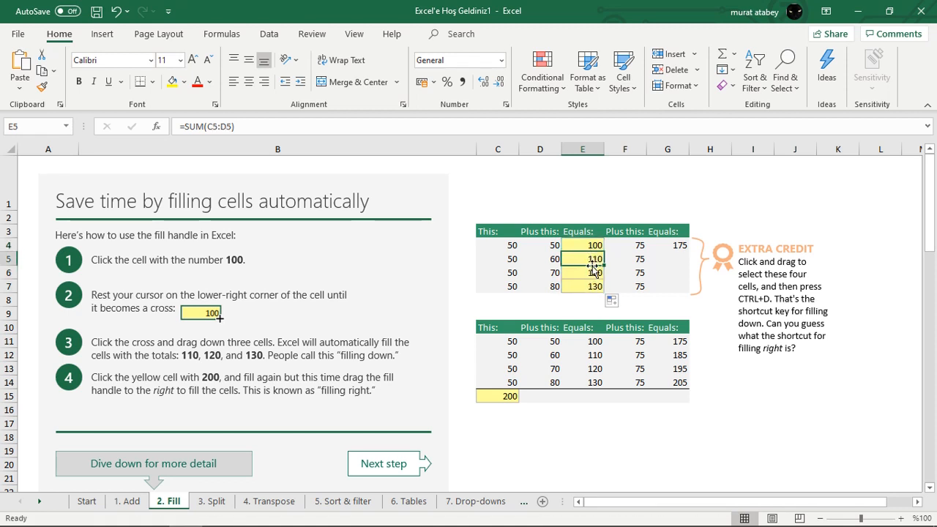
double_click(590, 258)
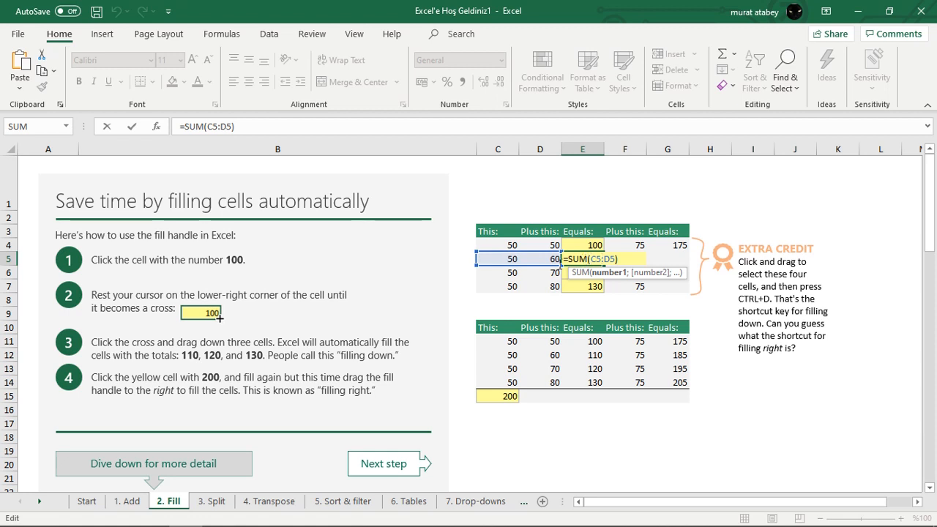
left_click(597, 257)
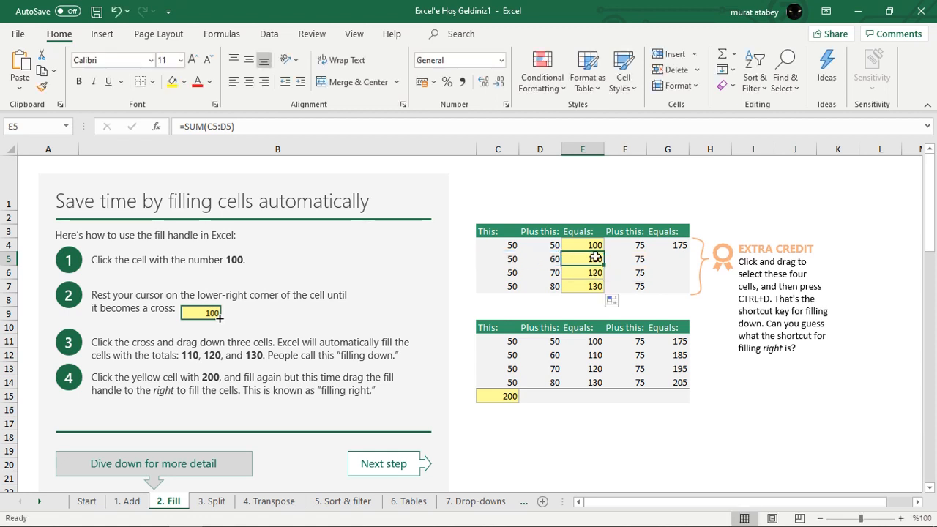
left_click_drag(503, 259, 591, 253)
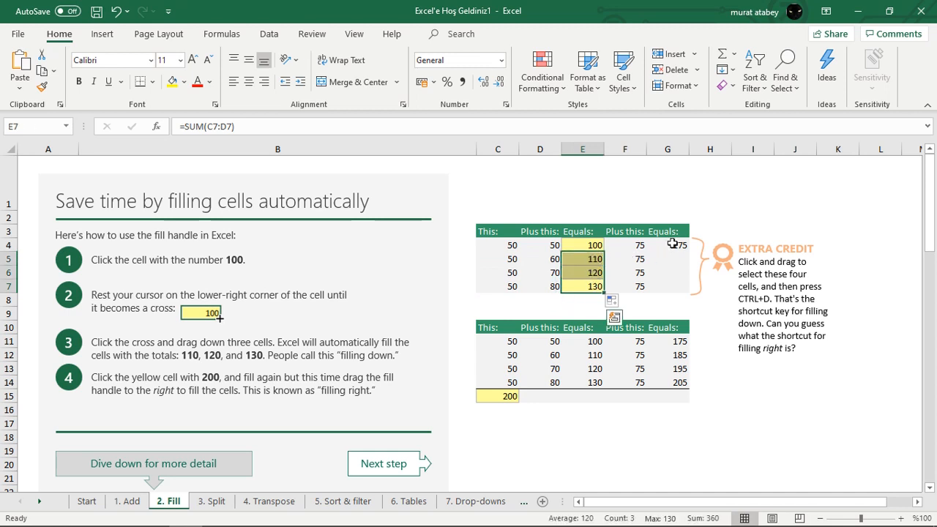
Step: Fill the SUM formula in G4 down through G7, checking the formulas in G4 and G7
left_click(668, 246)
double_click(679, 244)
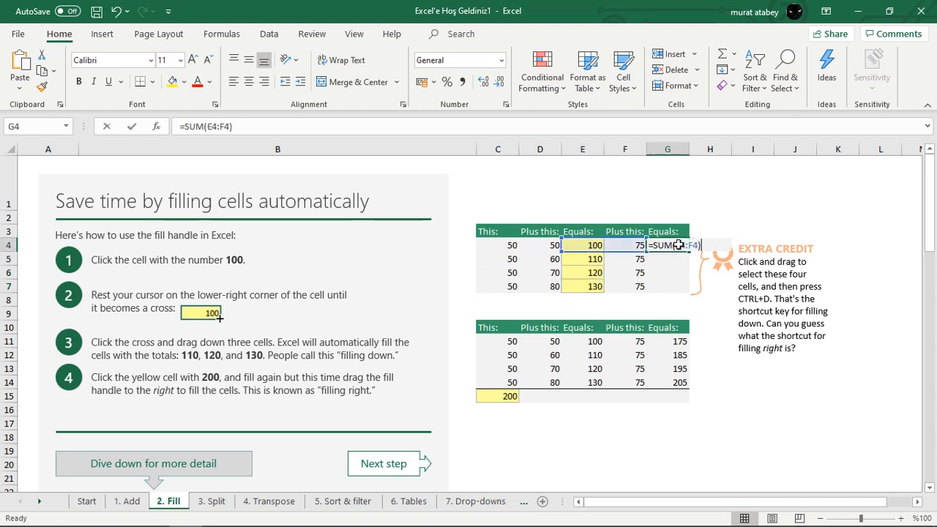
key("Escape")
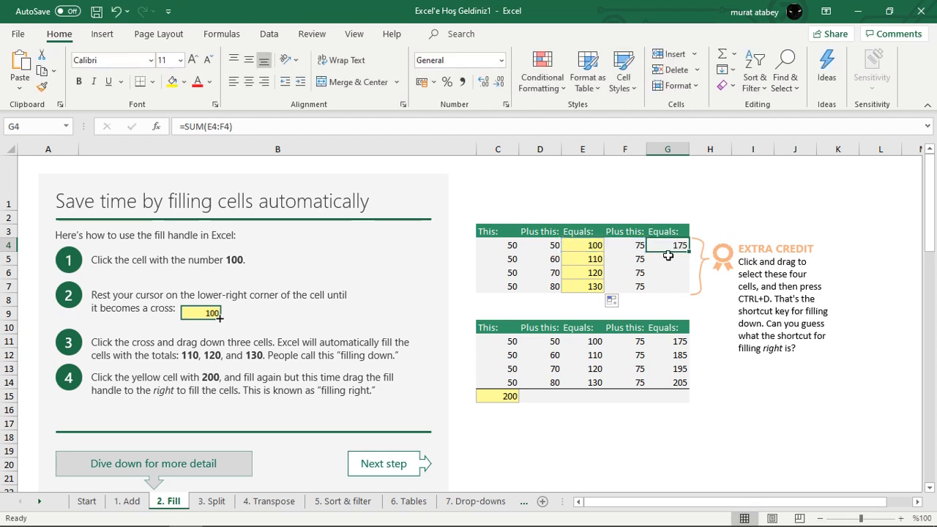
double_click(666, 243)
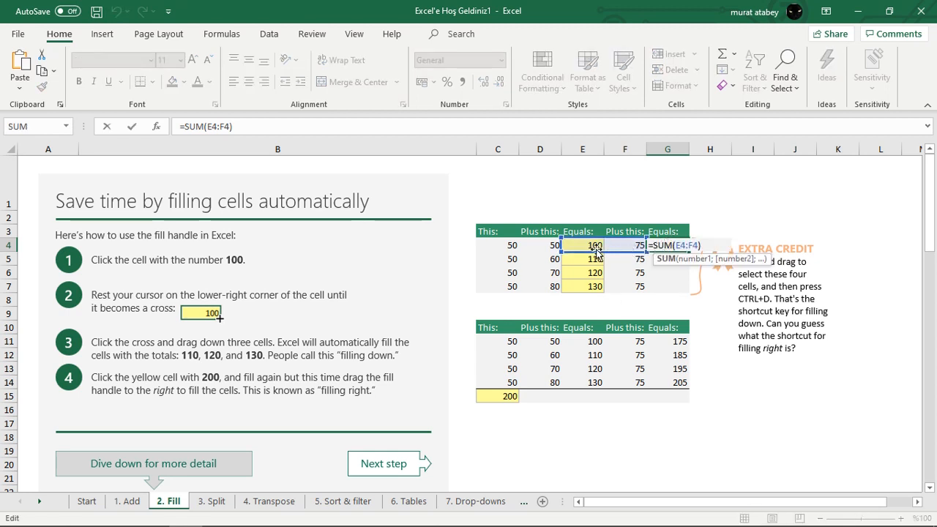
key("Escape")
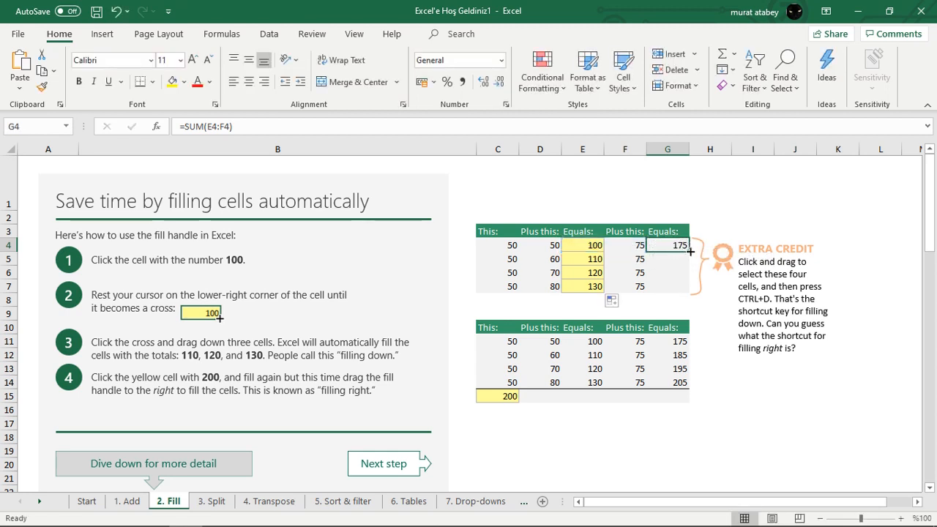
left_click_drag(691, 251, 687, 291)
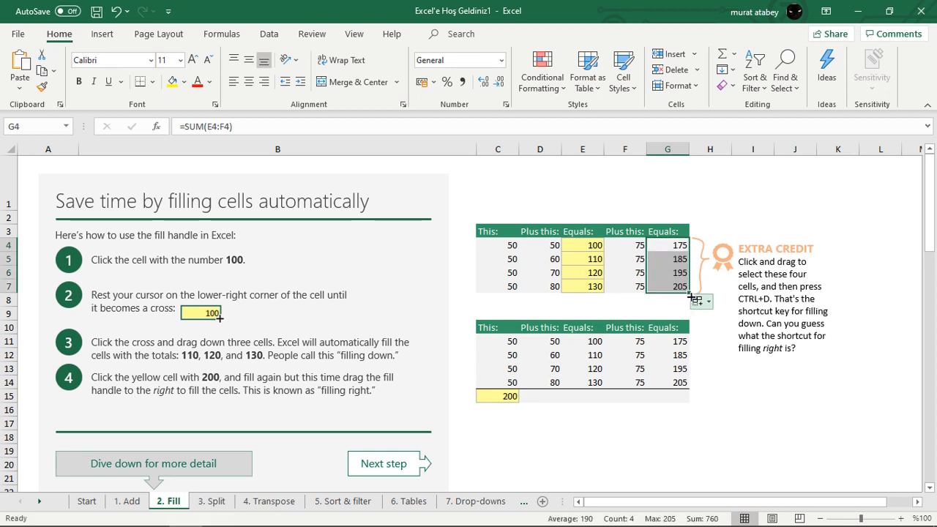
double_click(677, 287)
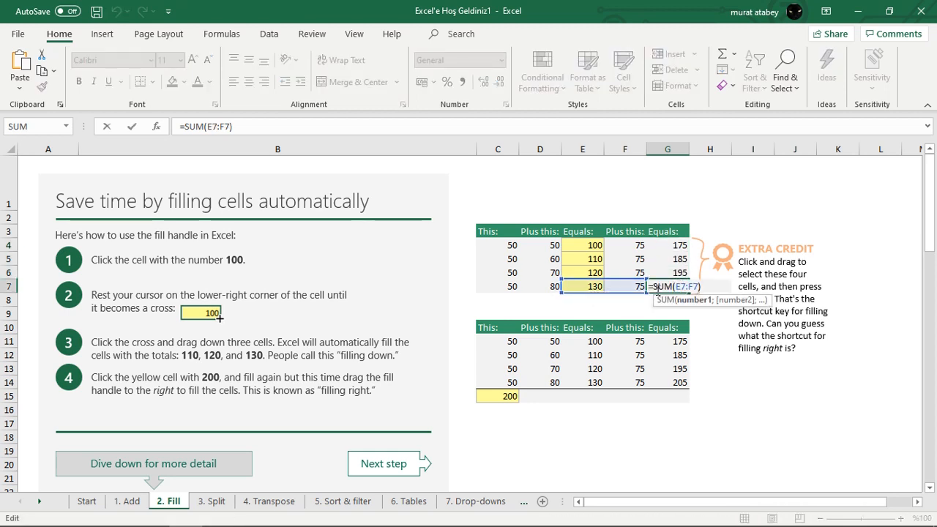
key("Escape")
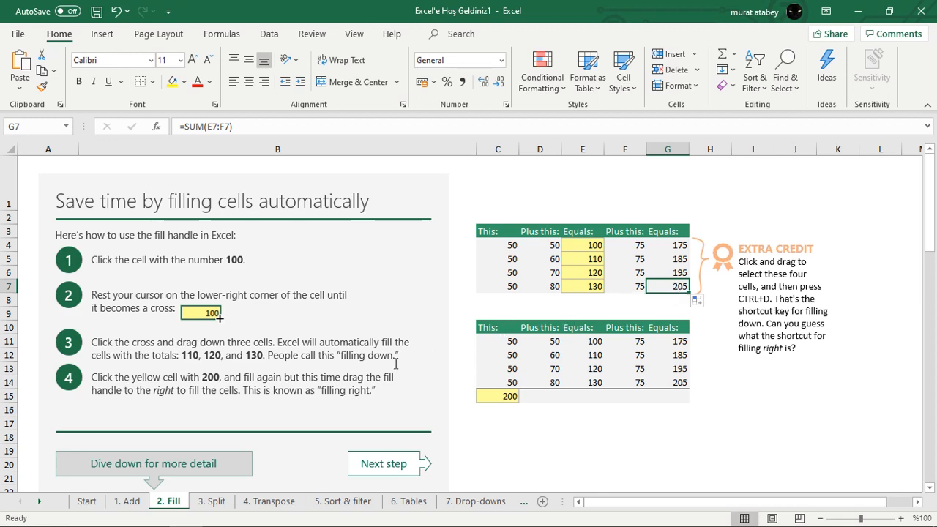
Step: Fill the column total in C15 across row 15 to G15 and check the copied formulas in D15 and F15
scroll(513, 352, "down", 2)
scroll(572, 293, "up", 2)
left_click(505, 395)
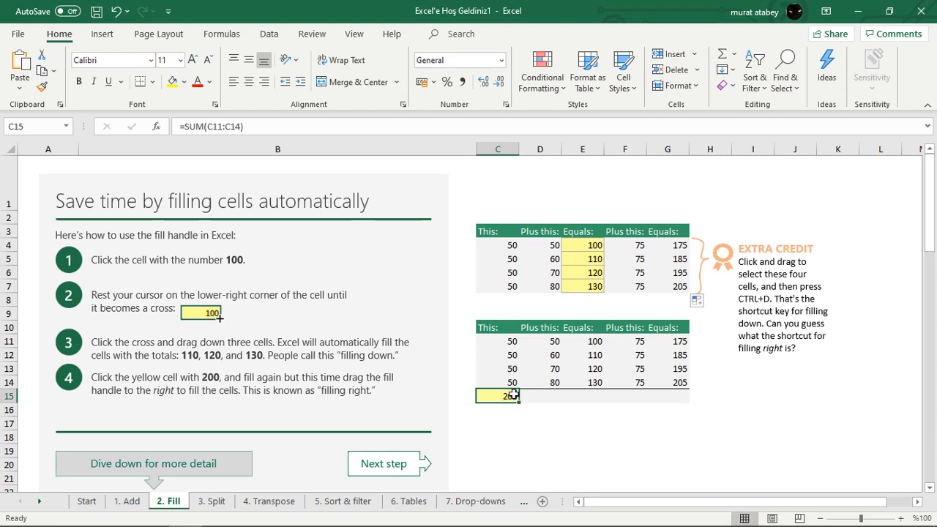
double_click(505, 397)
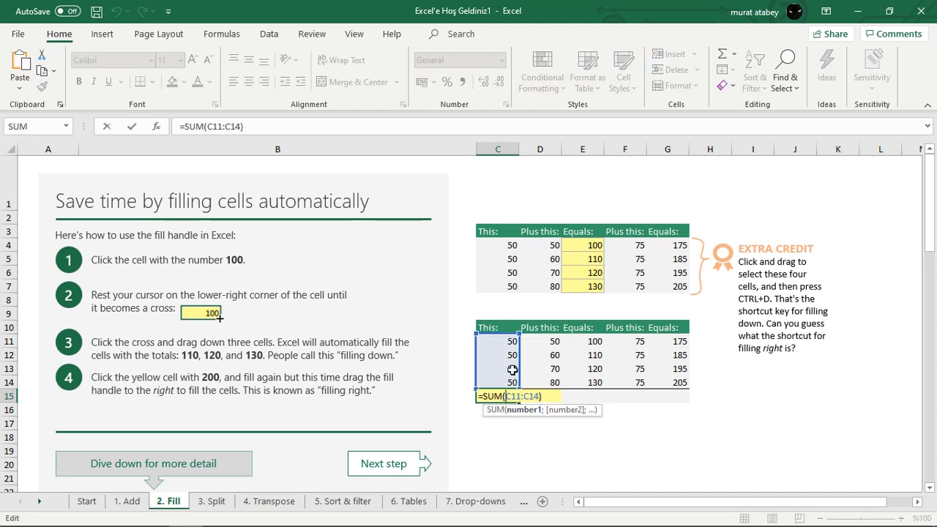
key("ctrl+Return")
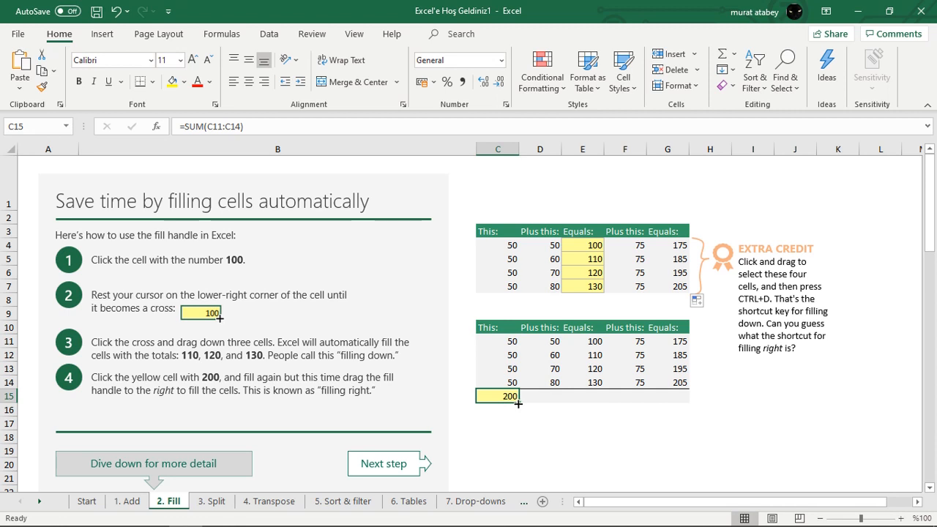
left_click_drag(518, 402, 689, 404)
left_click(547, 397)
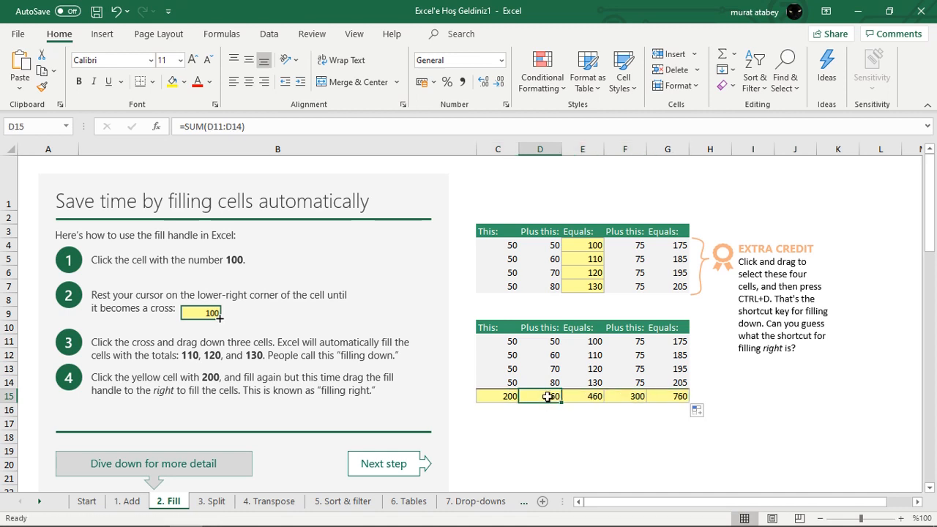
double_click(548, 397)
key("Escape")
double_click(623, 396)
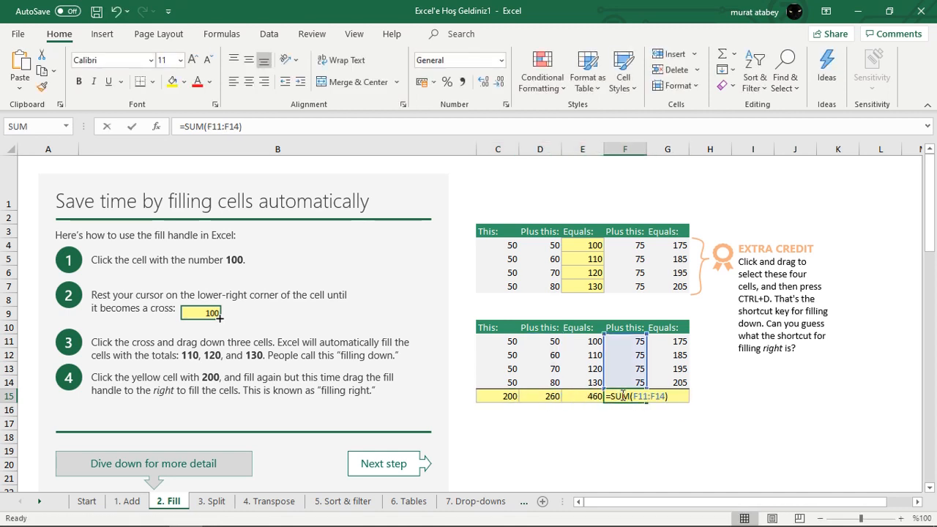
key("Escape")
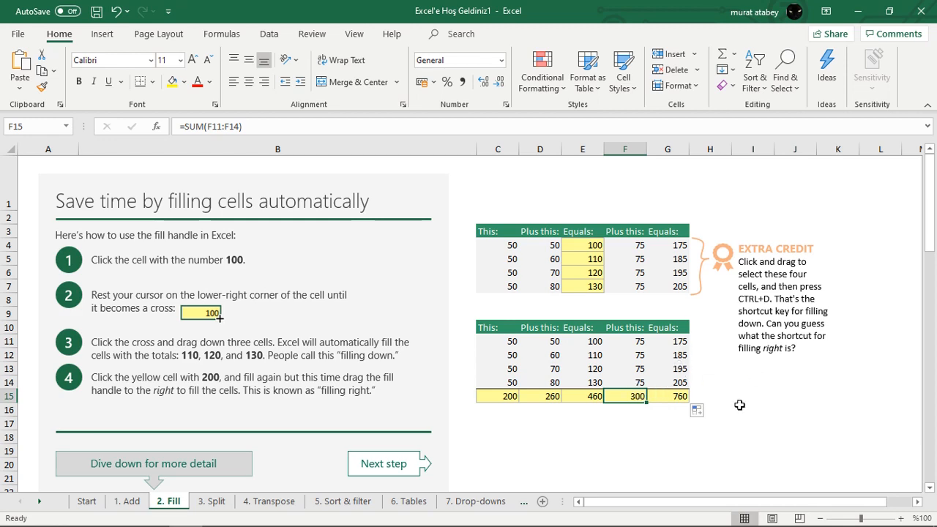
Step: Copy Produce from C34 down to C37 and Fruit from D34 down to D37 in the product table
scroll(740, 405, "down", 6)
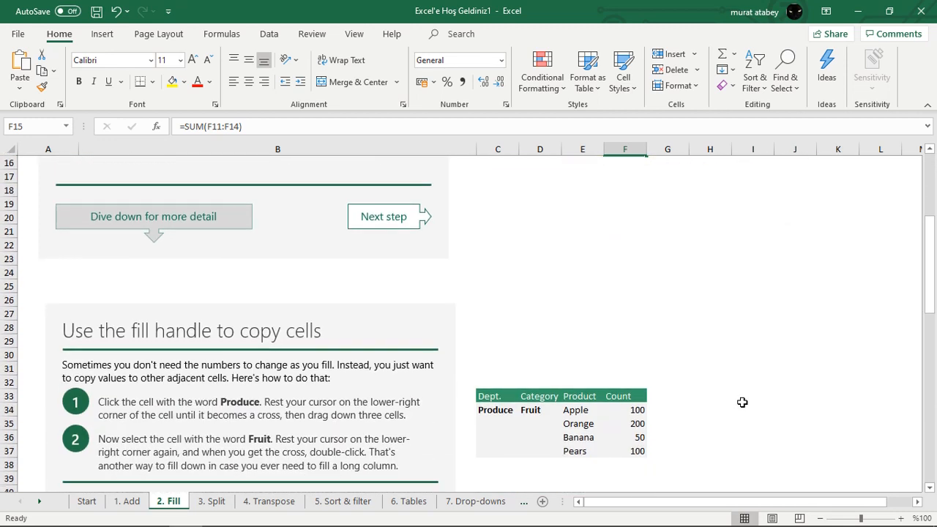
scroll(742, 402, "down", 1)
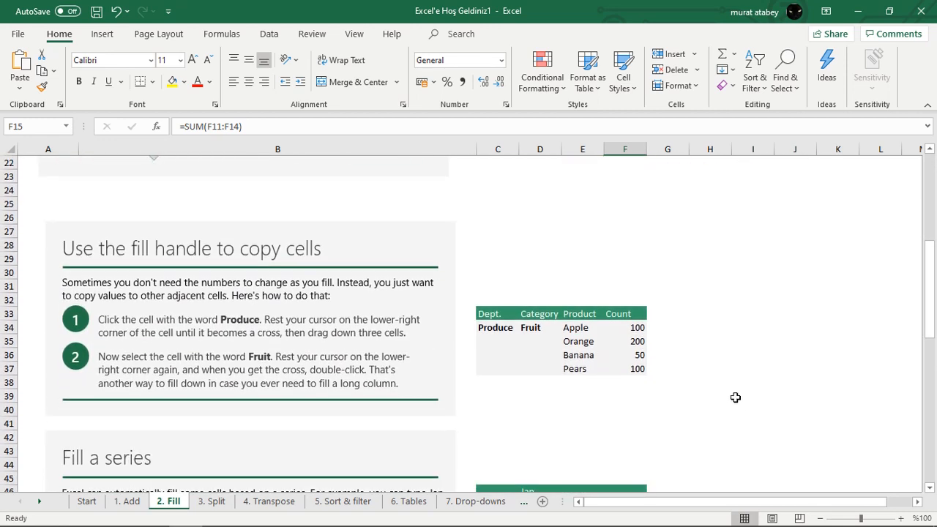
left_click(497, 327)
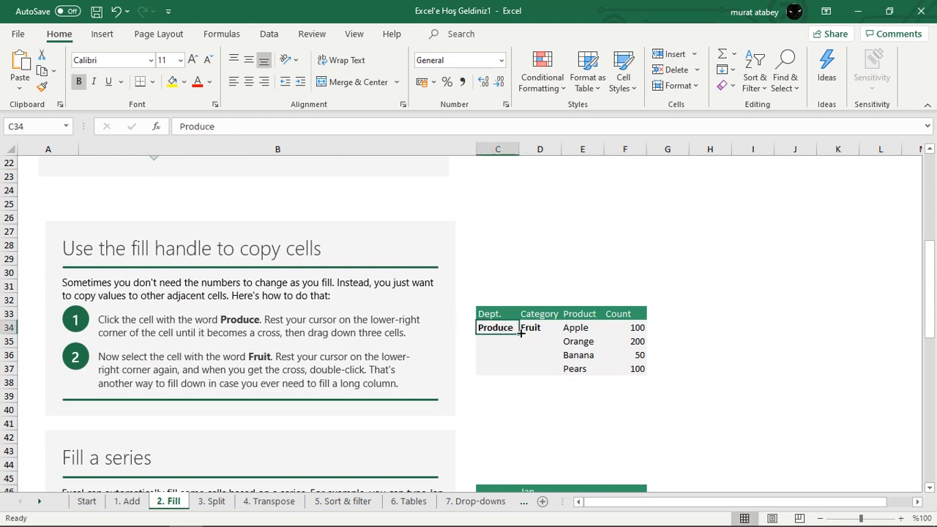
left_click_drag(522, 333, 522, 378)
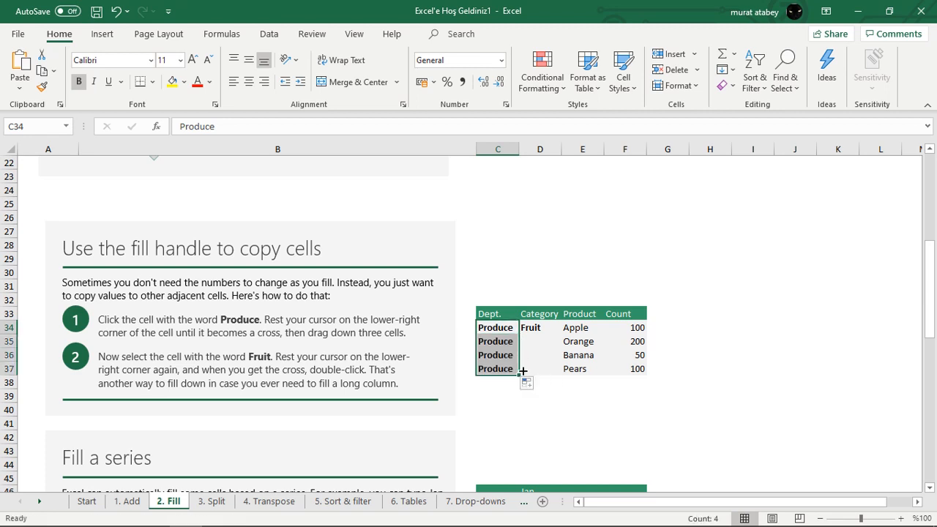
left_click(540, 331)
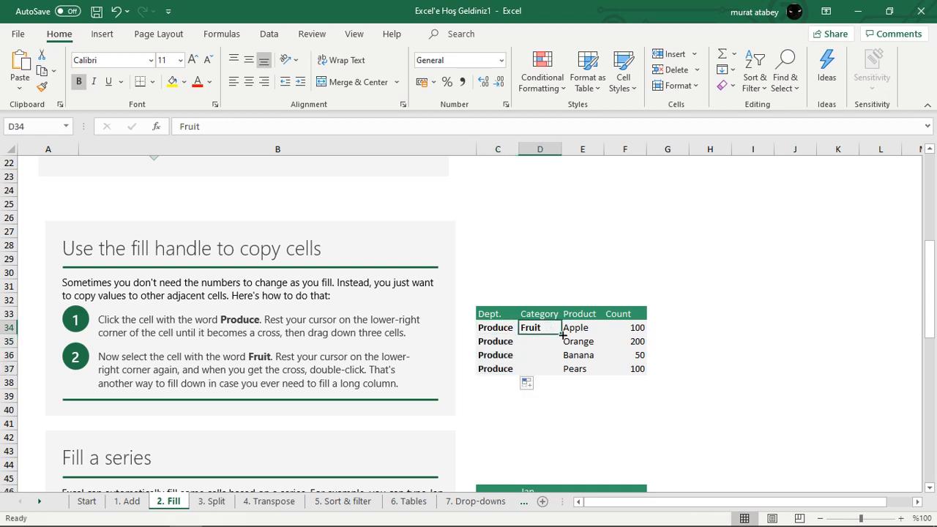
left_click_drag(561, 335, 558, 377)
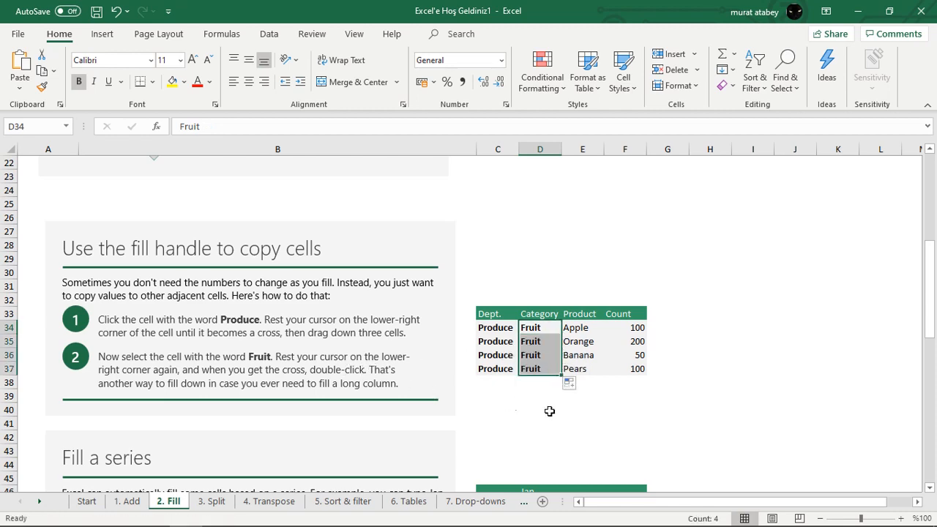
Step: Extend the month series from Jan in D46 across to F46 with Feb and Mar, and check the filled cells
scroll(576, 408, "down", 3)
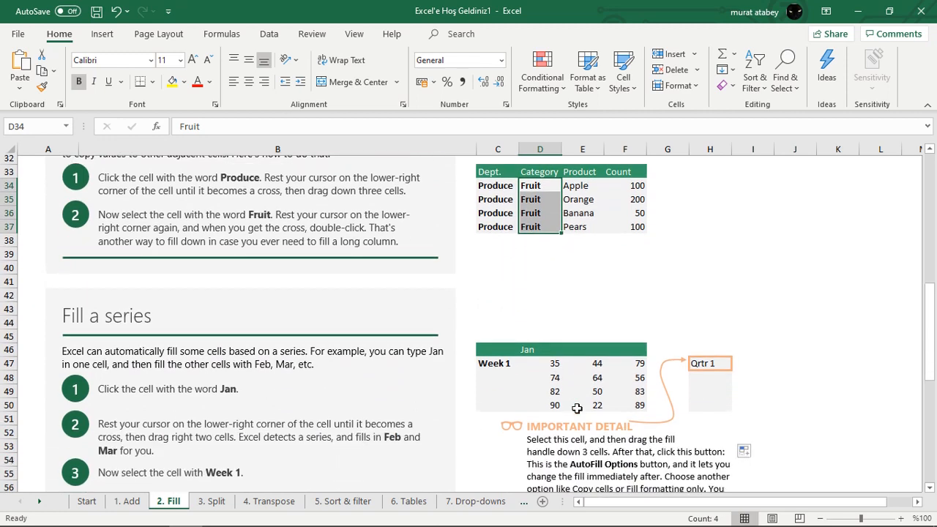
scroll(577, 408, "down", 1)
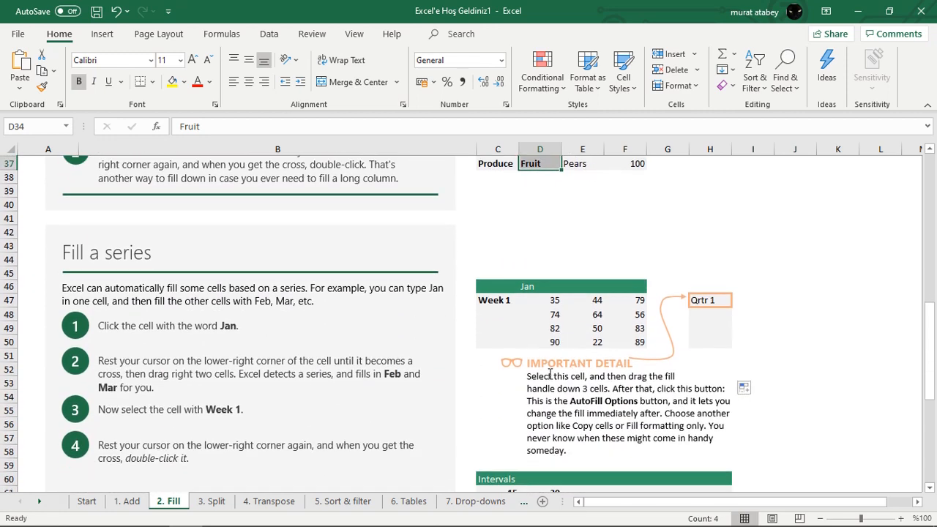
scroll(569, 314, "down", 2)
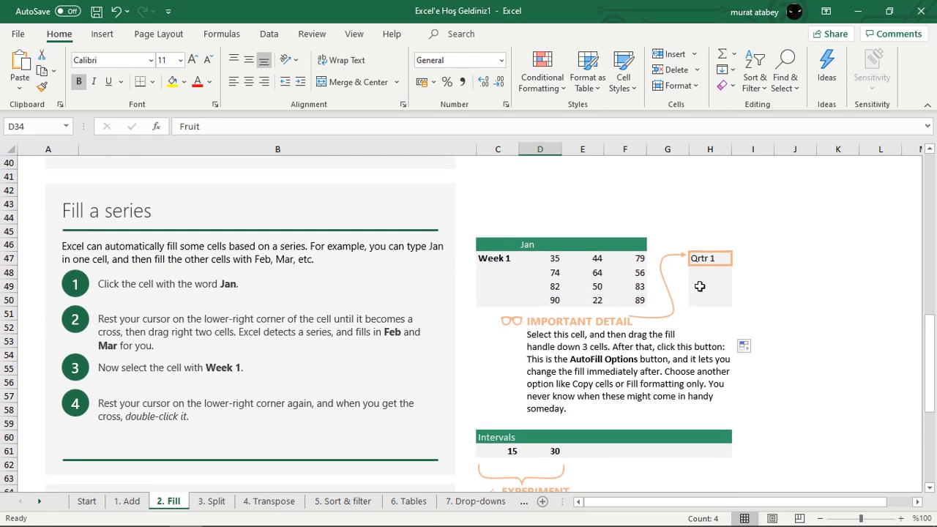
left_click(531, 244)
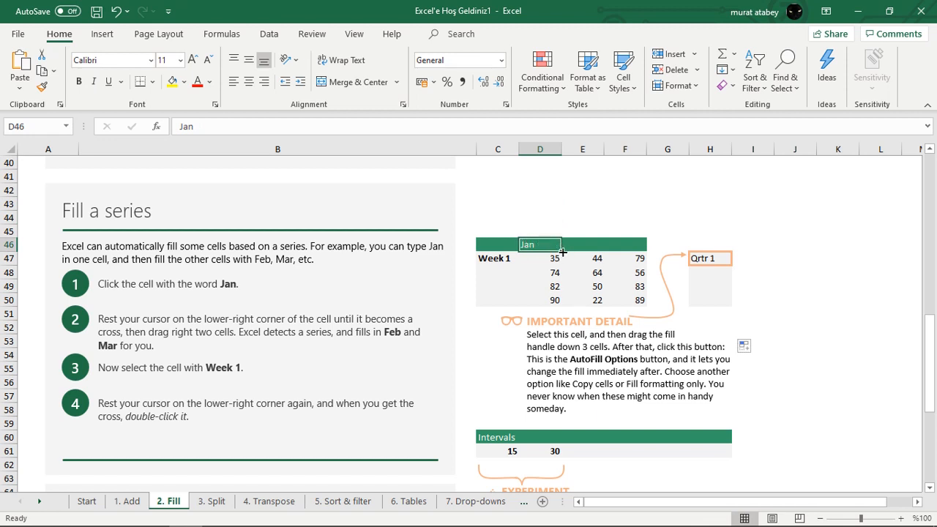
left_click_drag(562, 252, 632, 250)
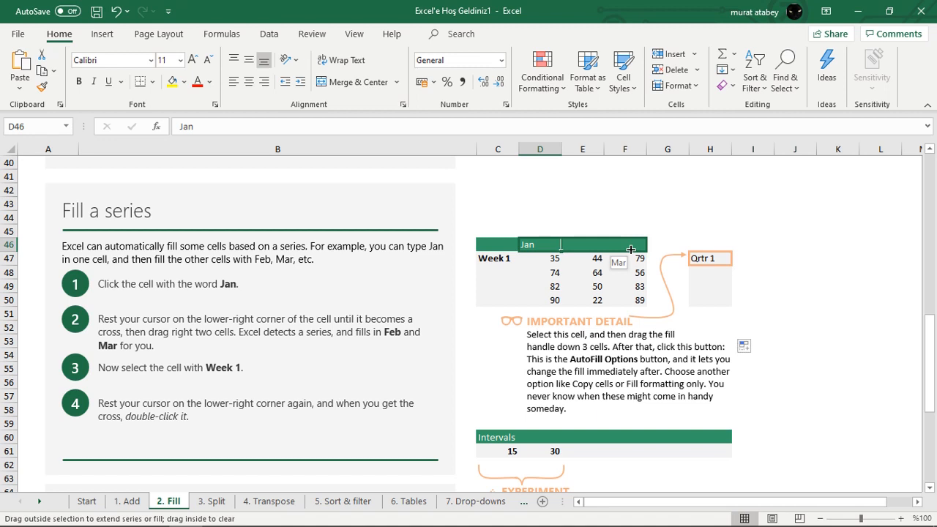
left_click_drag(631, 250, 632, 249)
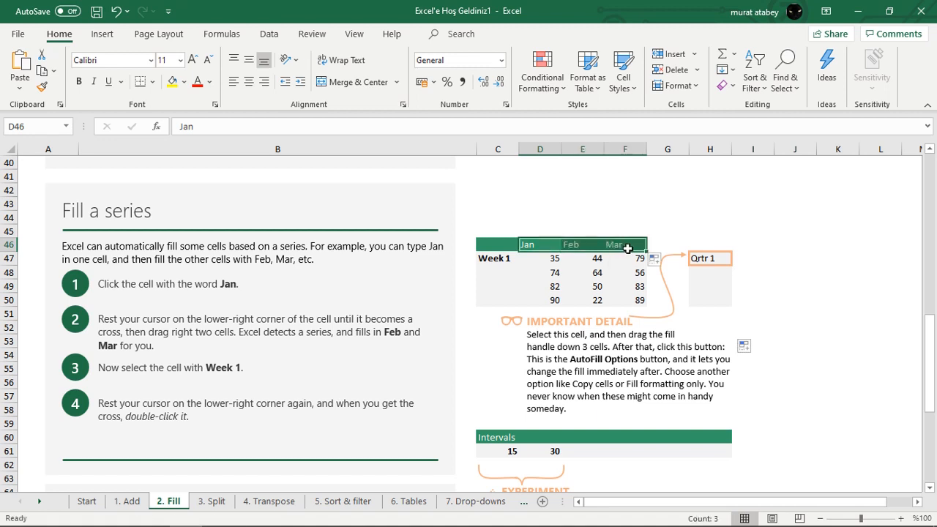
left_click(615, 218)
left_click_drag(536, 249, 624, 249)
left_click(594, 245)
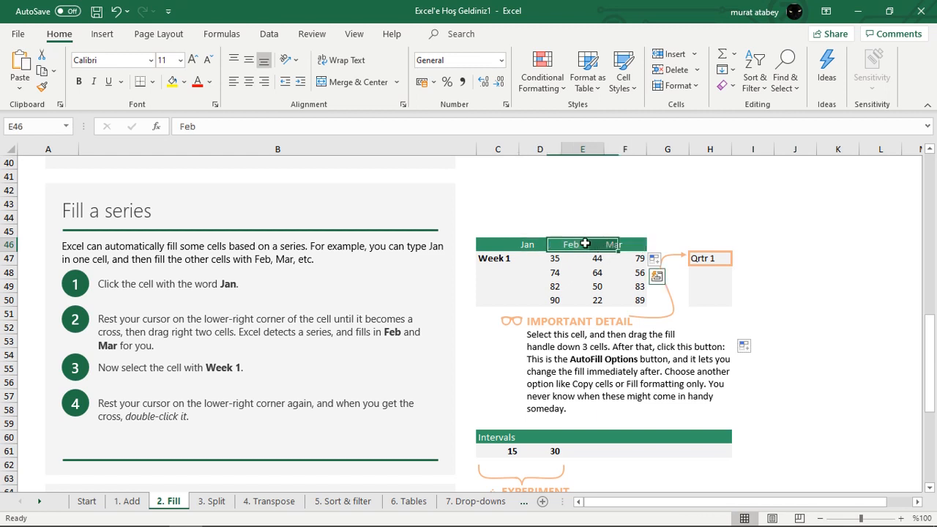
left_click(624, 245)
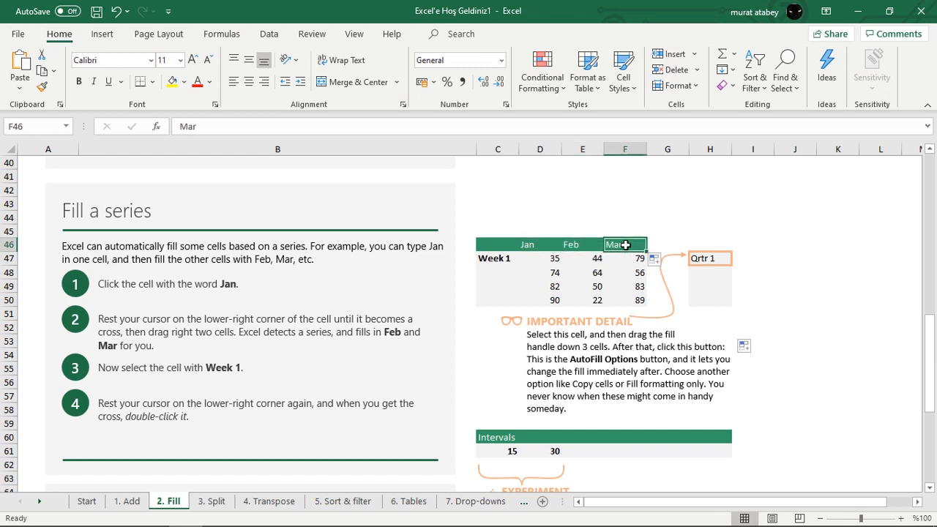
Step: Extend the Week 1 series from C47 down to C50 and the Qrtr 1 series from H47 down to H50
left_click(504, 258)
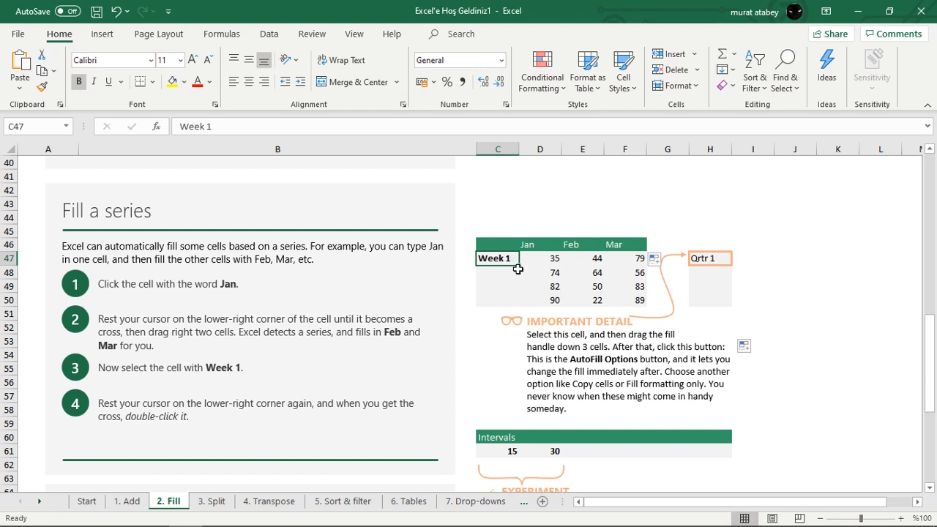
left_click_drag(518, 267, 521, 307)
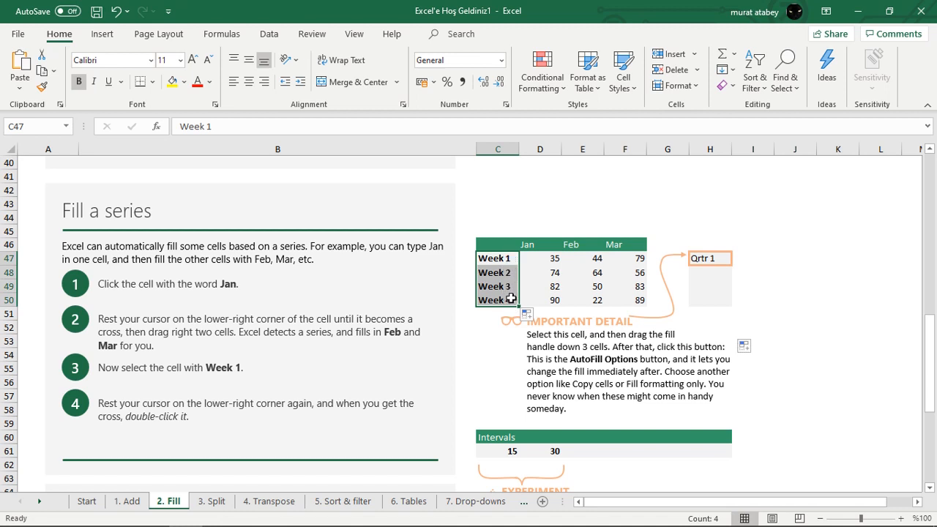
left_click(710, 258)
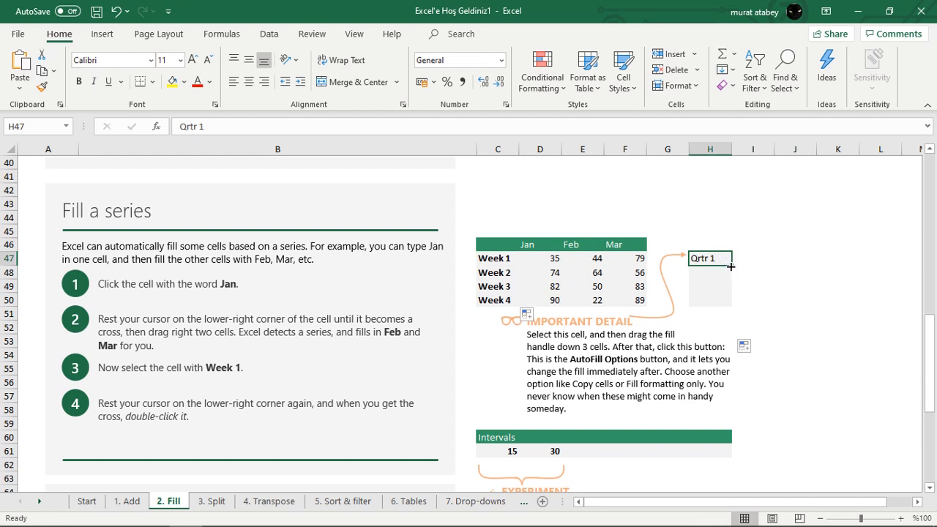
left_click_drag(731, 265, 730, 307)
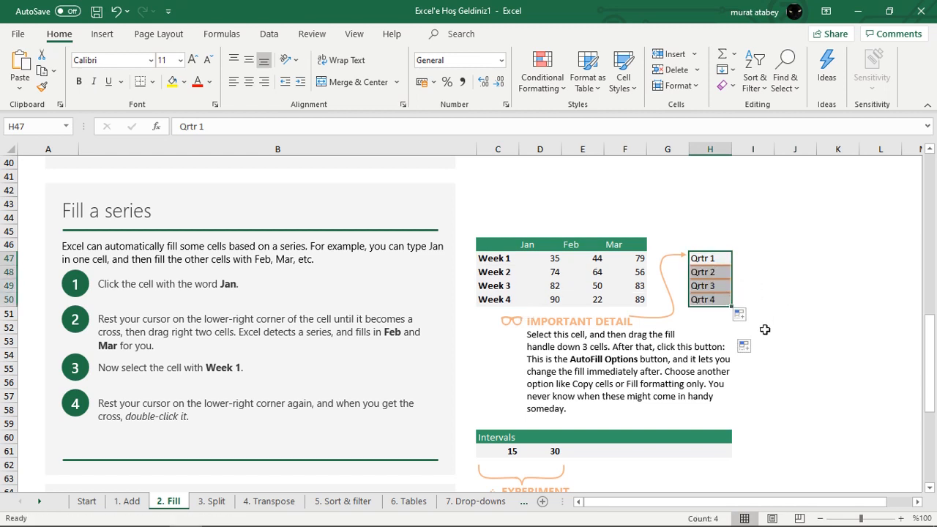
Step: Try the Copy Cells and Fill Formatting Only AutoFill options on the quarter cells H47:H50
scroll(765, 329, "down", 1)
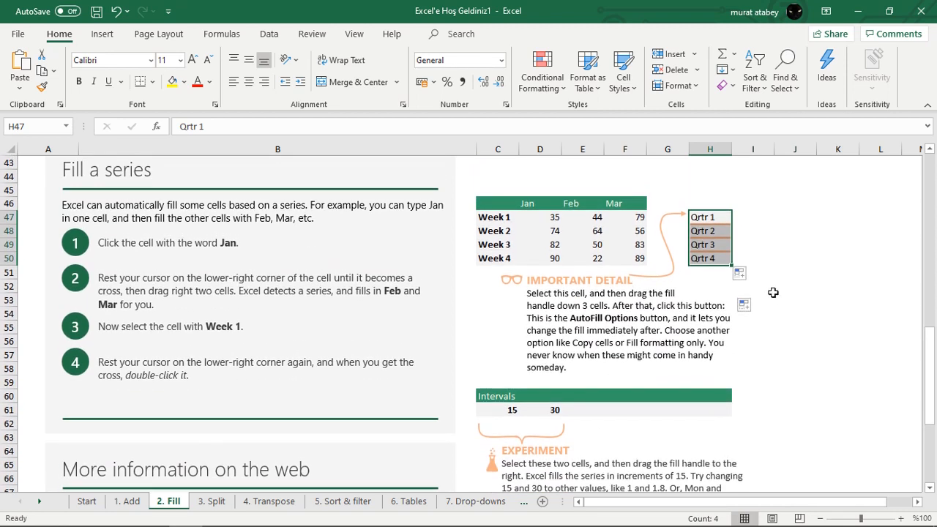
left_click(751, 275)
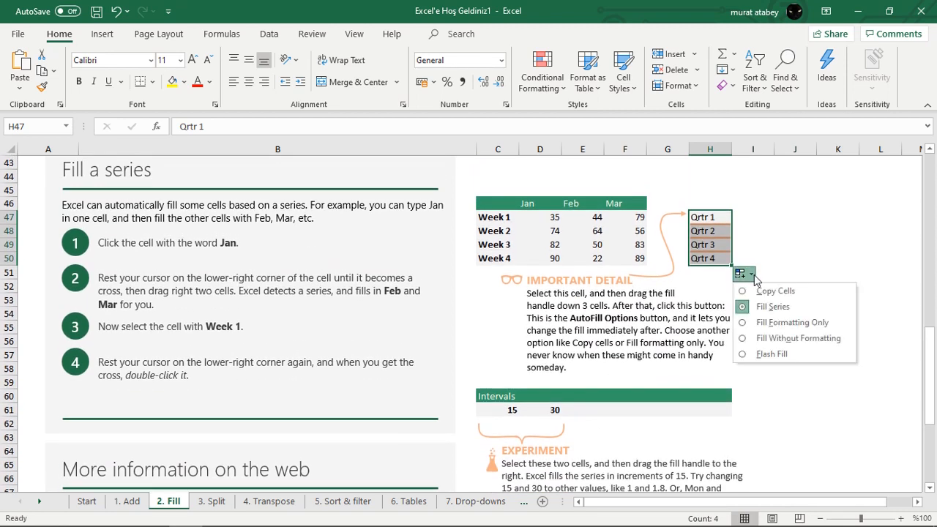
left_click(779, 293)
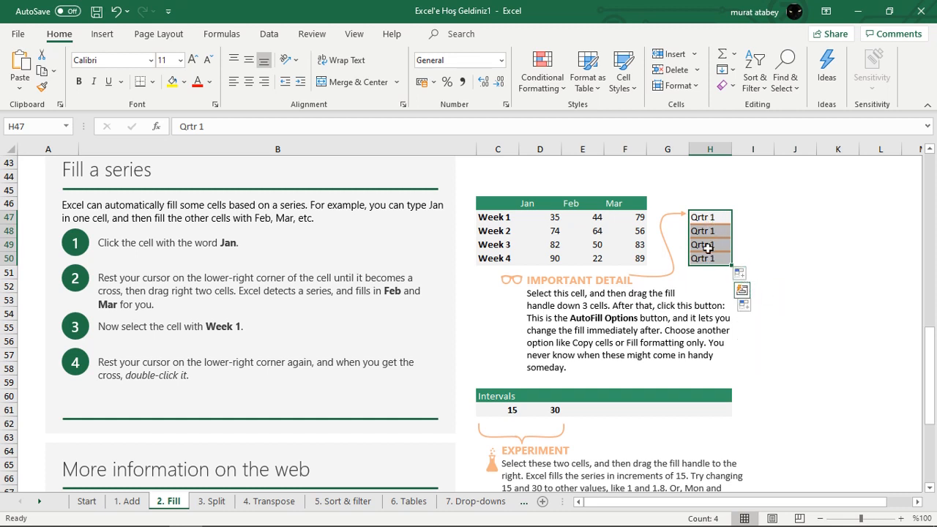
left_click(744, 272)
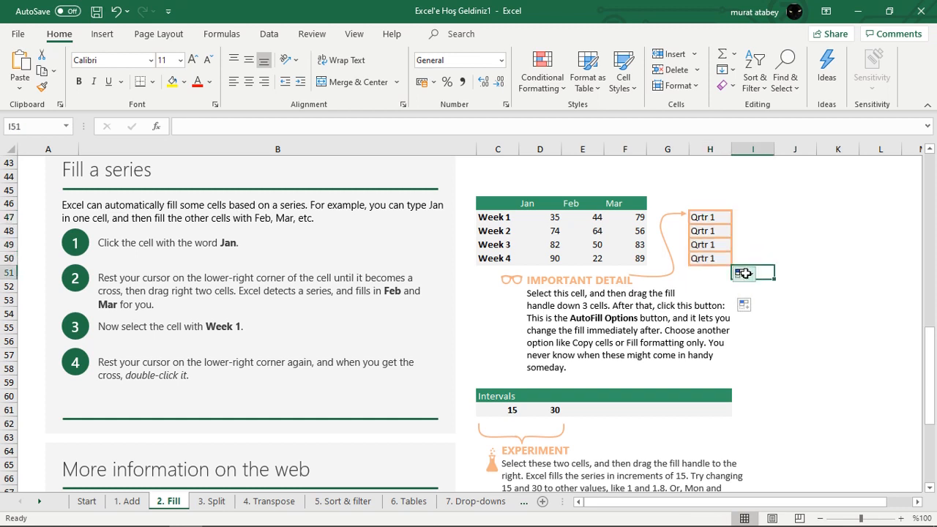
left_click(746, 273)
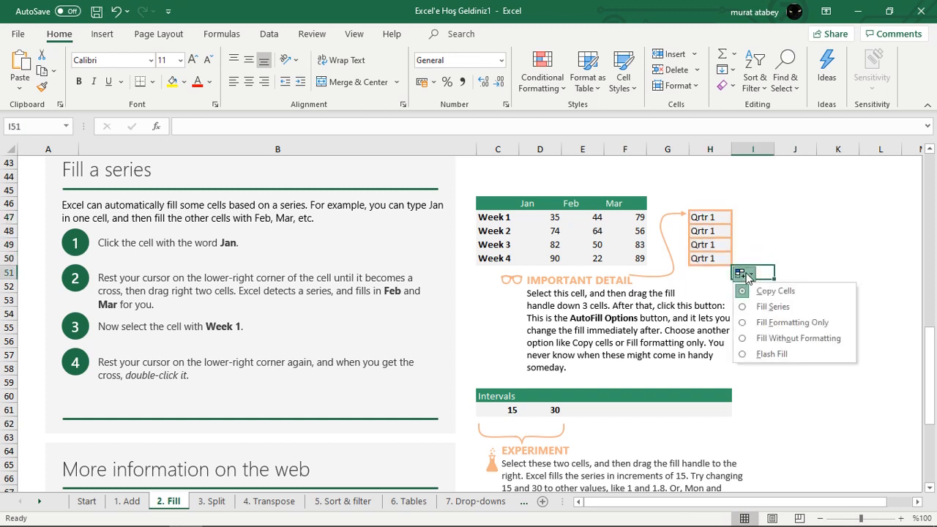
left_click(802, 322)
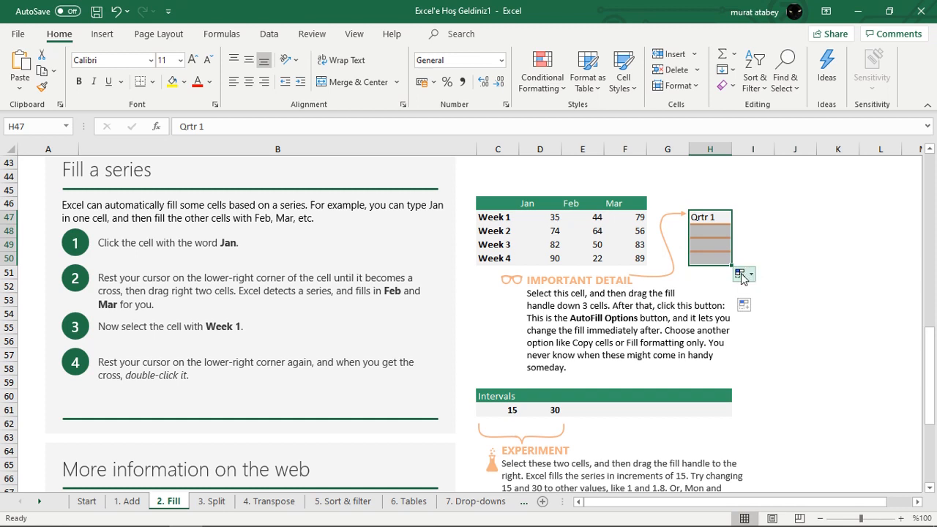
Step: Change the AutoFill option for the quarter cells H47:H50 to Fill Without Formatting and check the Flash Fill option
left_click(746, 273)
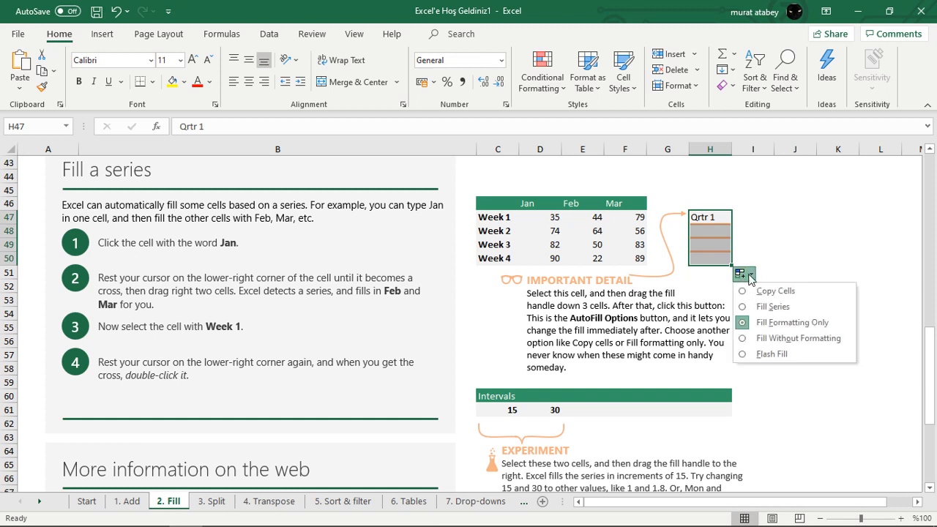
left_click(798, 338)
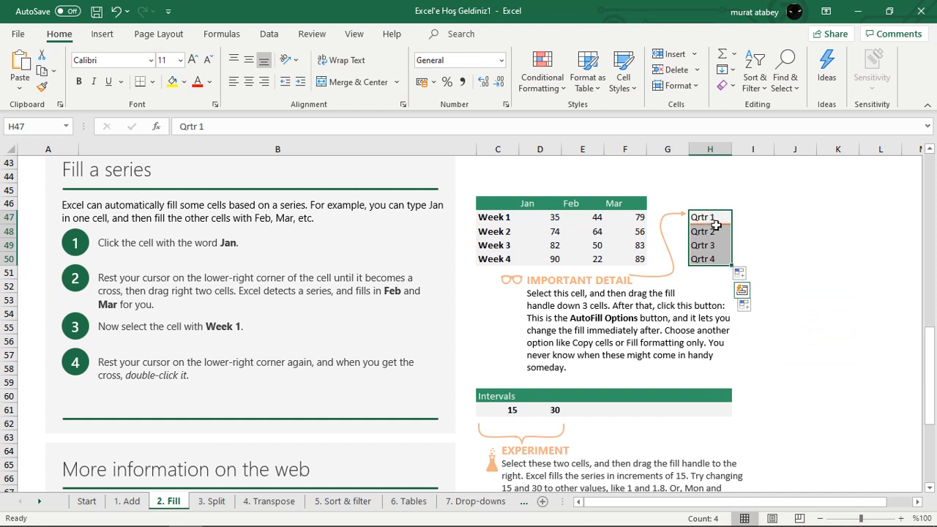
left_click(751, 278)
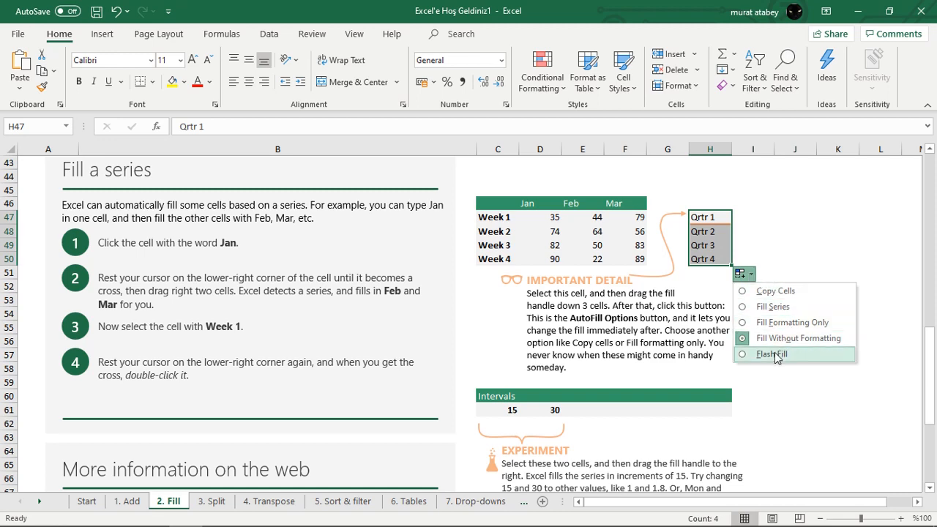
key("Escape")
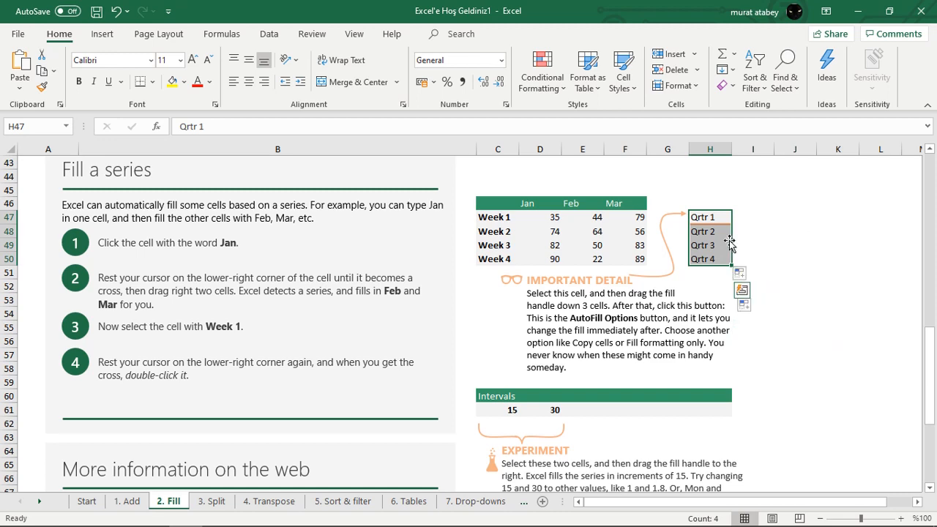
Step: Extend the 15 and 30 interval series from C61:D61 across to H61, and undo the fill
left_click(708, 290)
scroll(715, 296, "down", 1)
scroll(715, 295, "down", 2)
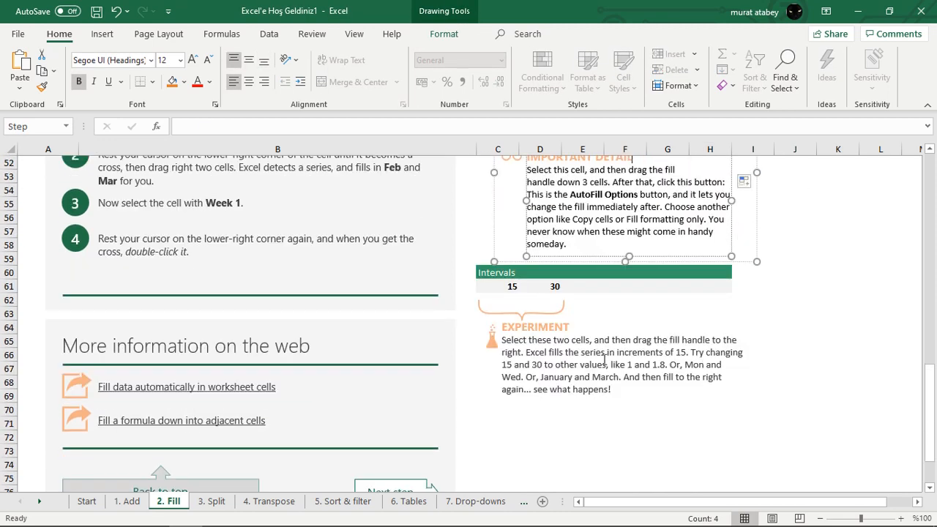
scroll(604, 358, "up", 1)
left_click_drag(507, 327, 551, 328)
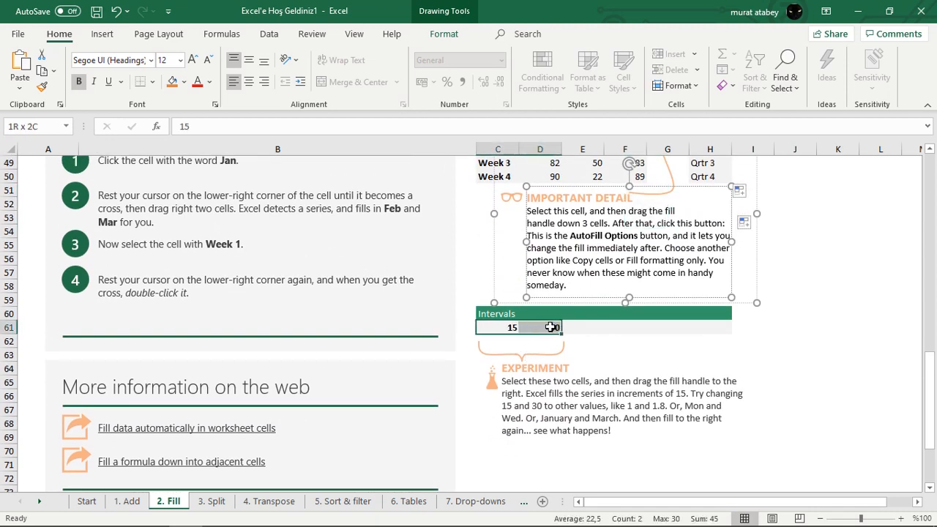
left_click(607, 354)
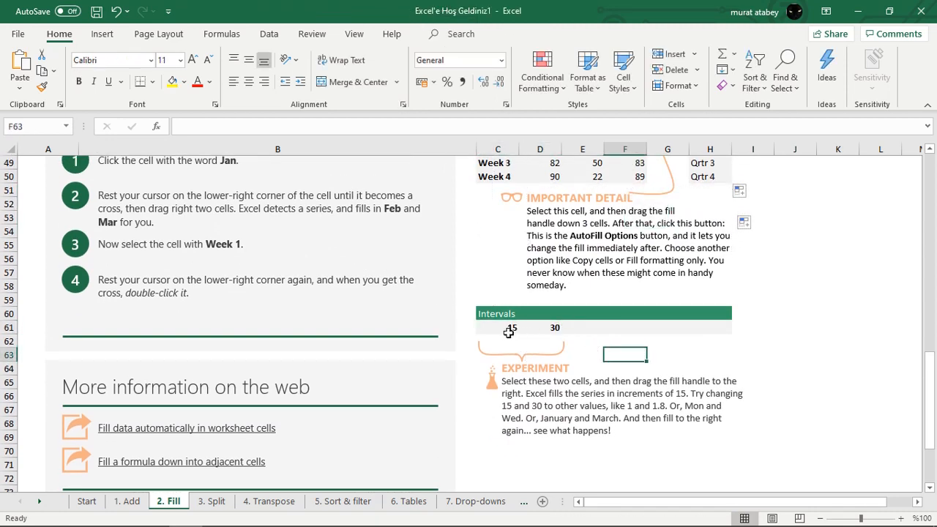
left_click_drag(499, 328, 542, 328)
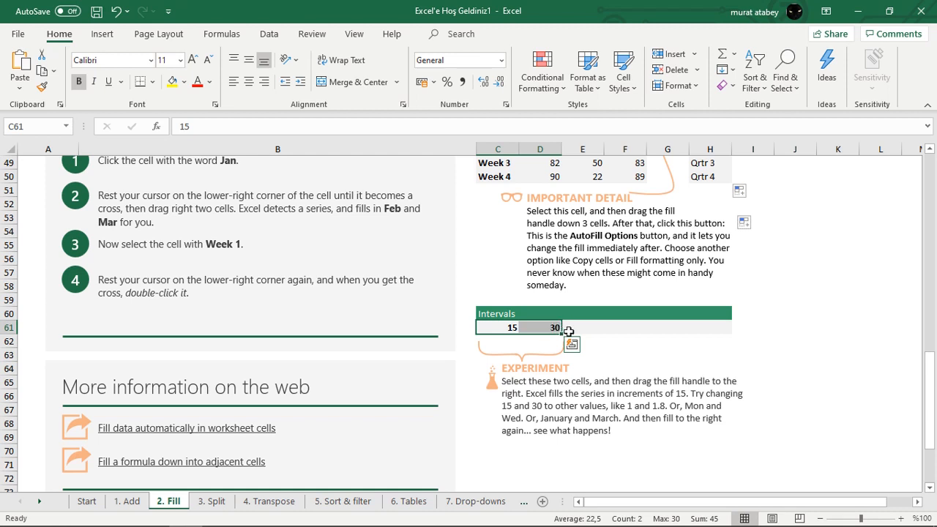
left_click_drag(562, 334, 717, 336)
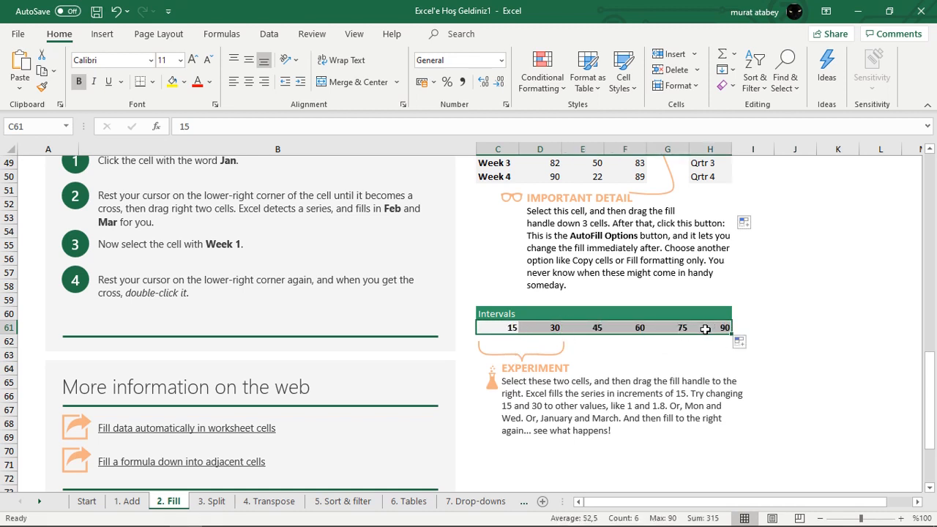
key("ctrl+z")
Step: Replace the two starting interval values with 1 in C61 and 1,8 in D61
left_click(512, 330)
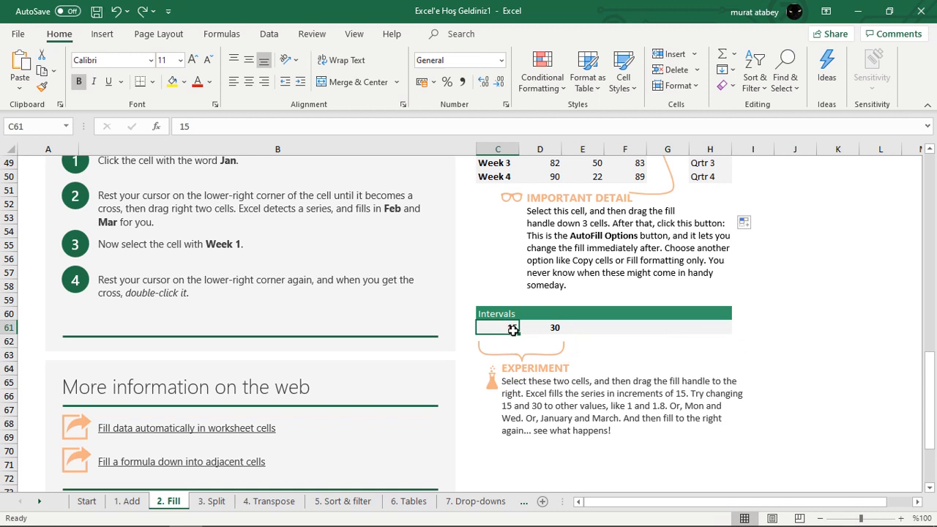
key("Delete")
key("Right")
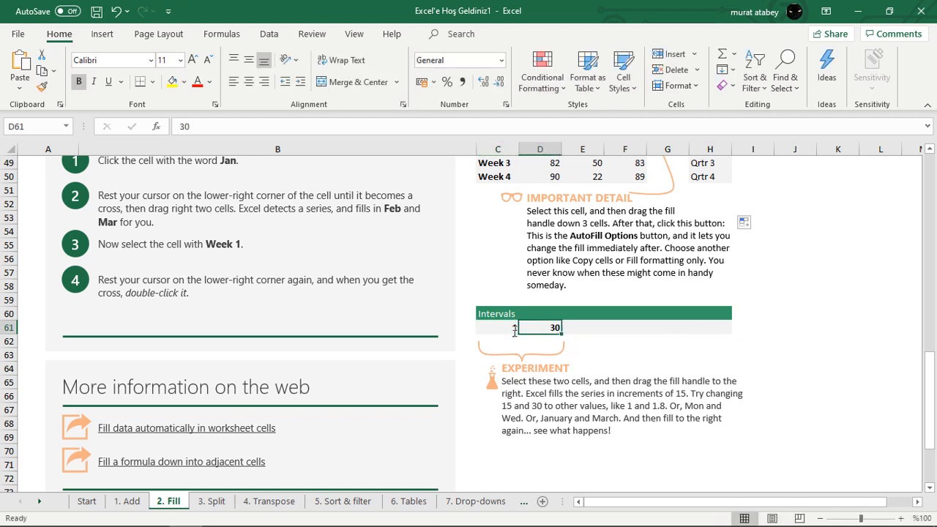
type("1,8")
key("Return")
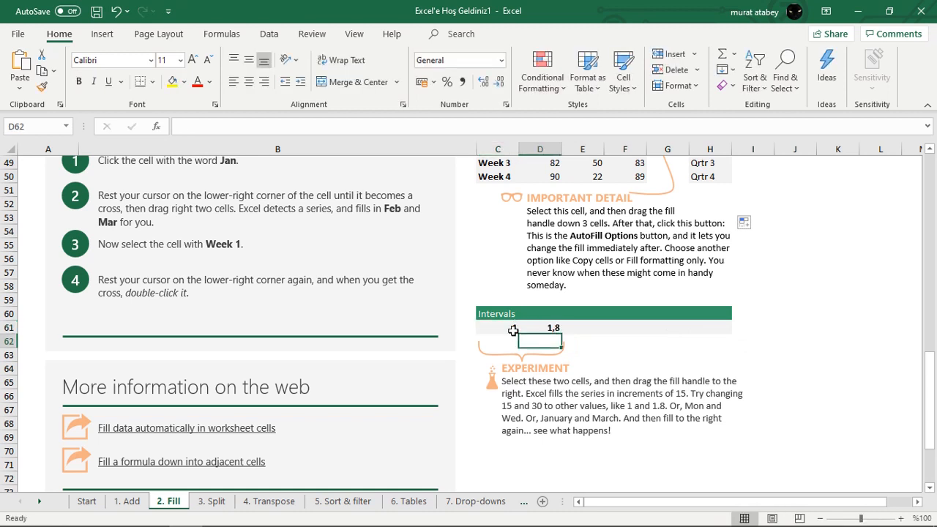
Step: Extend the 1 and 1,8 series from C61:D61 across to H61, and clear the filled row
left_click_drag(506, 327, 548, 328)
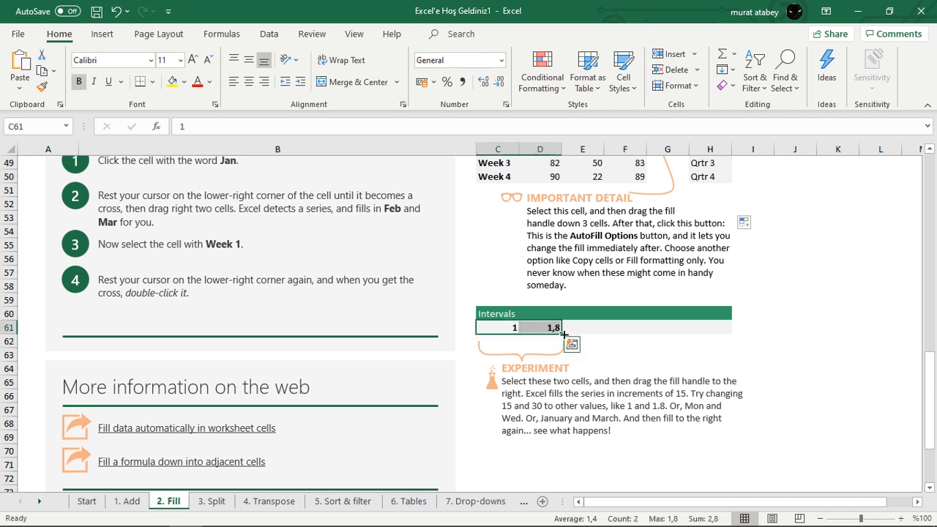
left_click_drag(562, 334, 714, 335)
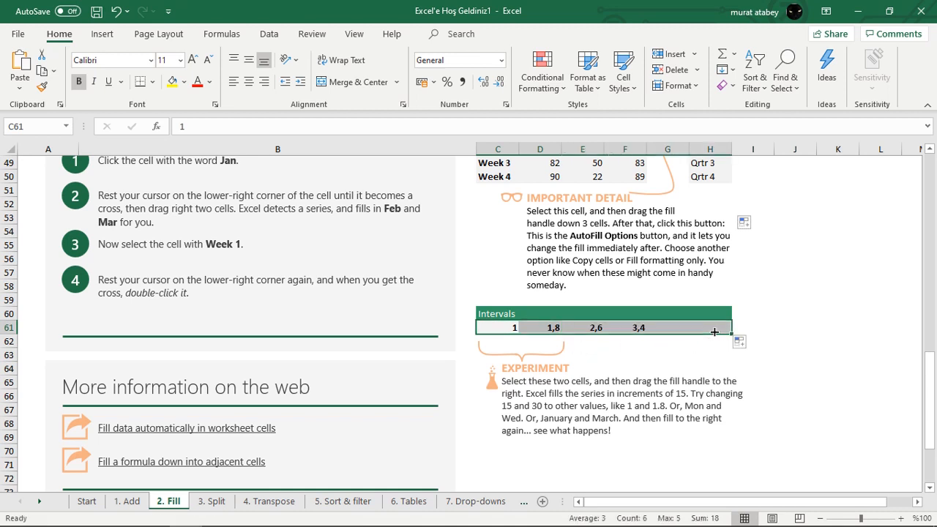
key("Delete")
Step: Enter Mon in C61 and Wed in D61, and extend the weekday series across to F61 with Fri and Sun
left_click(502, 327)
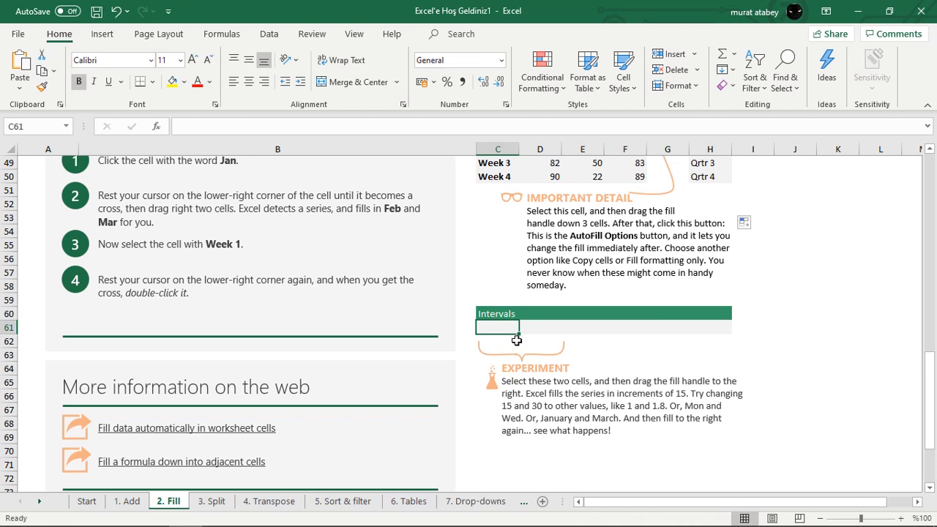
type("Mon")
key("Tab")
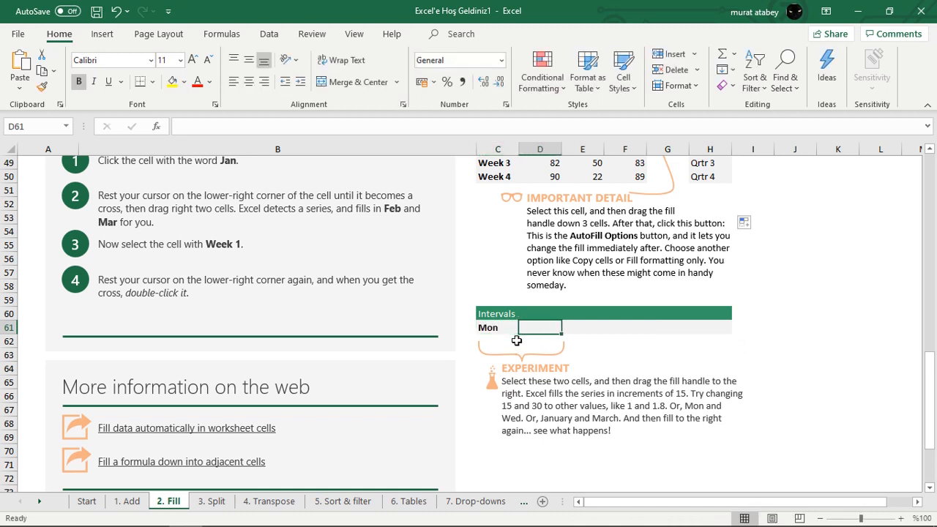
type("Wed")
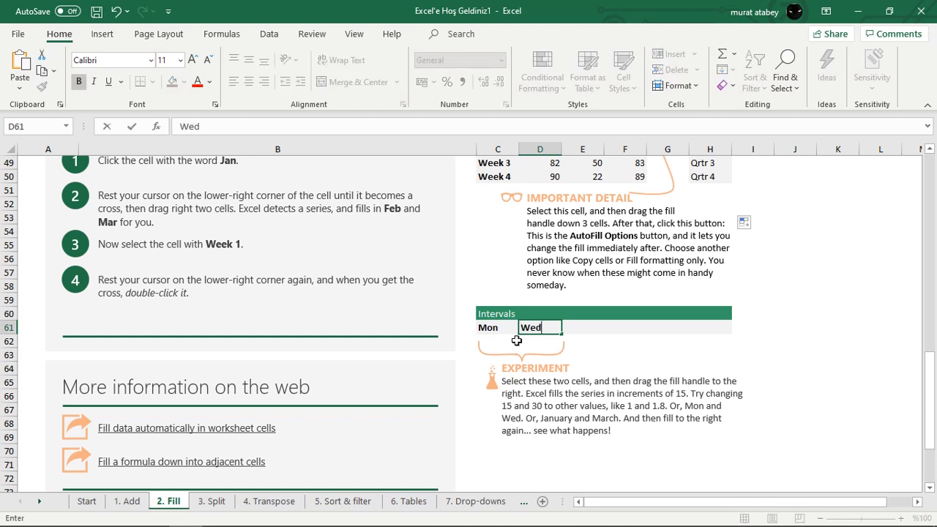
key("Return")
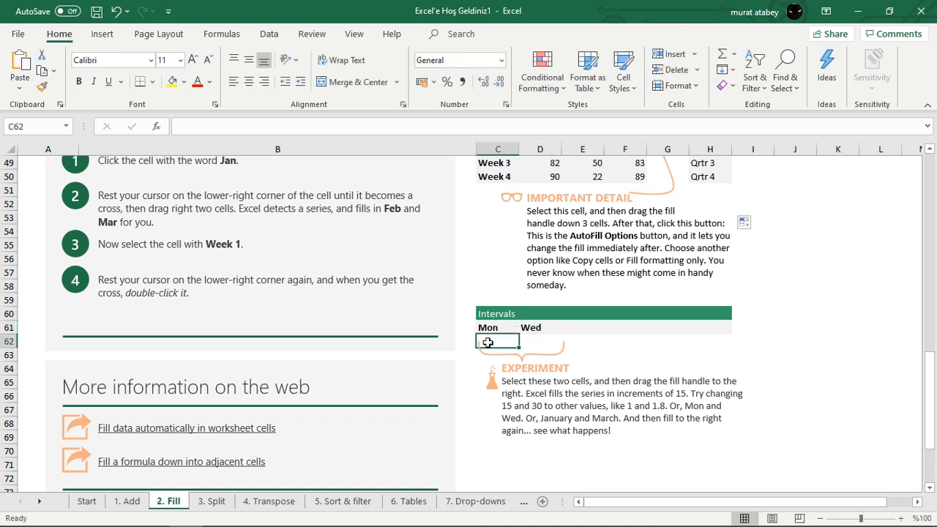
left_click_drag(495, 329, 655, 328)
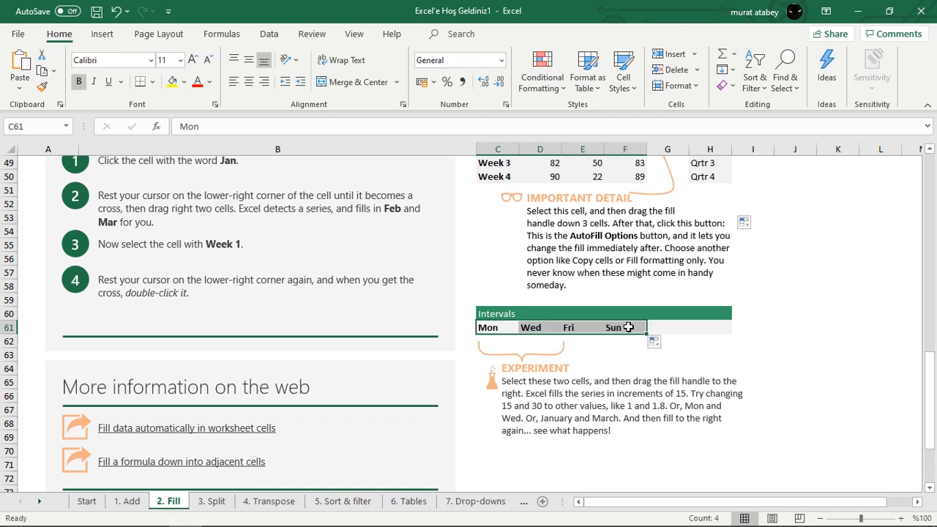
left_click(776, 329)
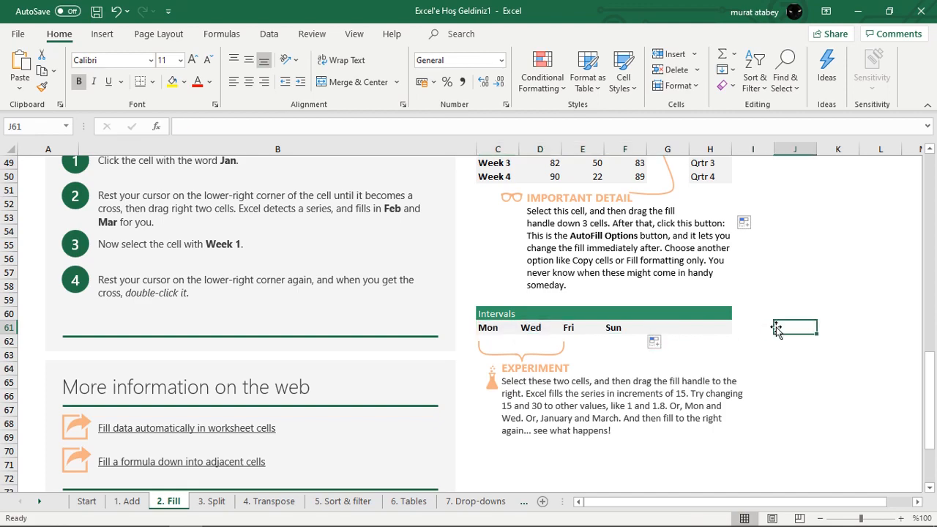
scroll(769, 318, "down", 3)
scroll(770, 316, "up", 1)
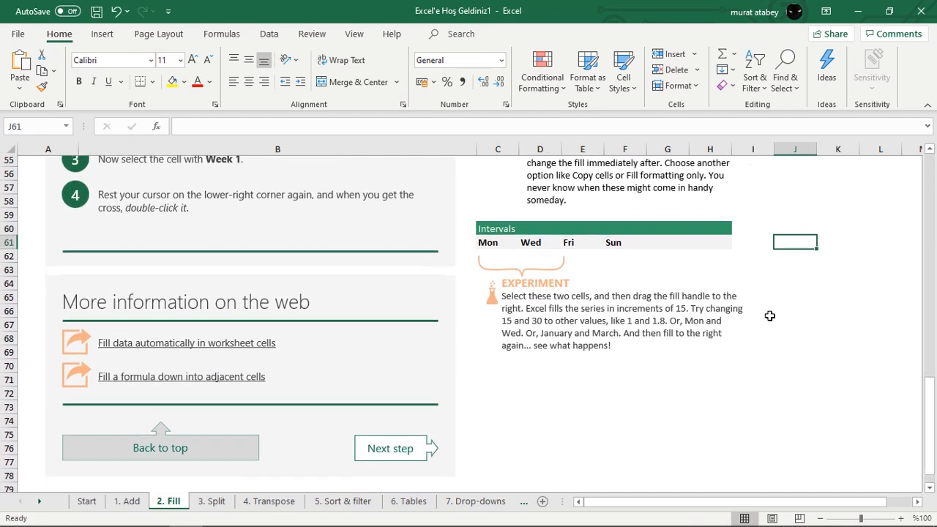
scroll(770, 315, "up", 15)
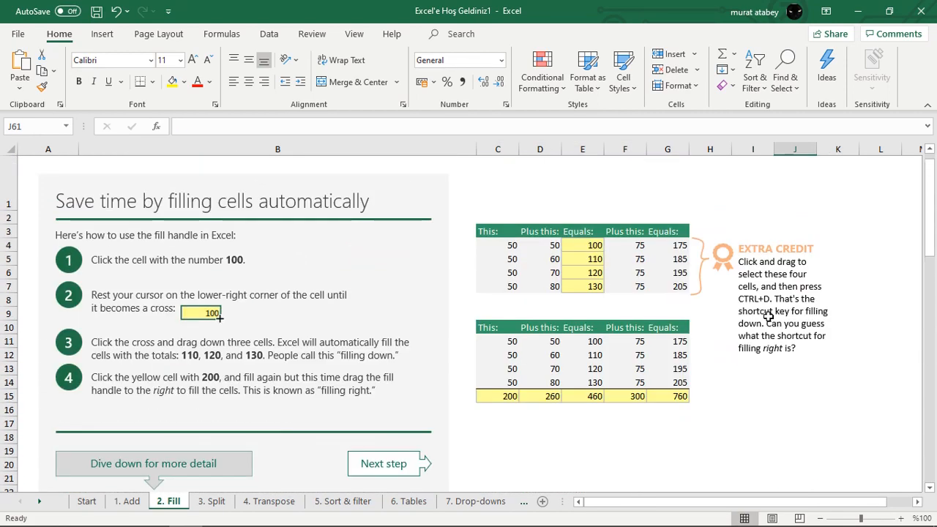